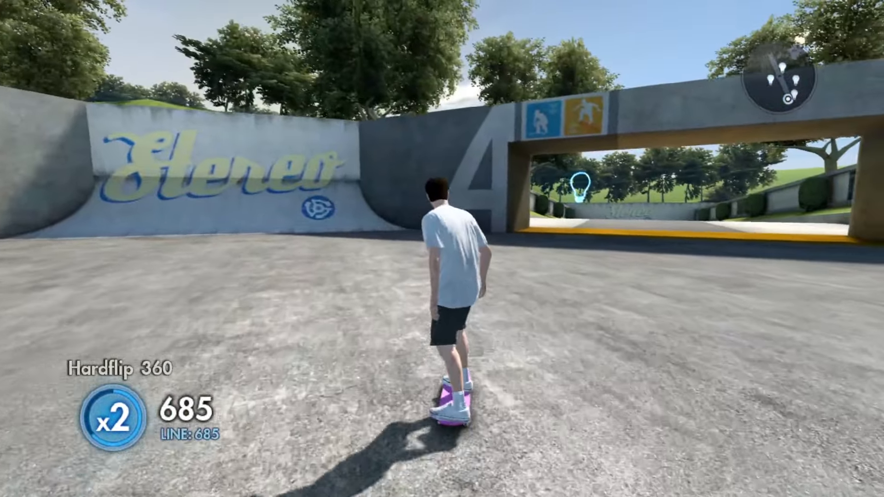
- Bring up the map's Locations list and move down to the Art Gallery entry
key("Escape")
key("Down")
key("Down")
key("Down")
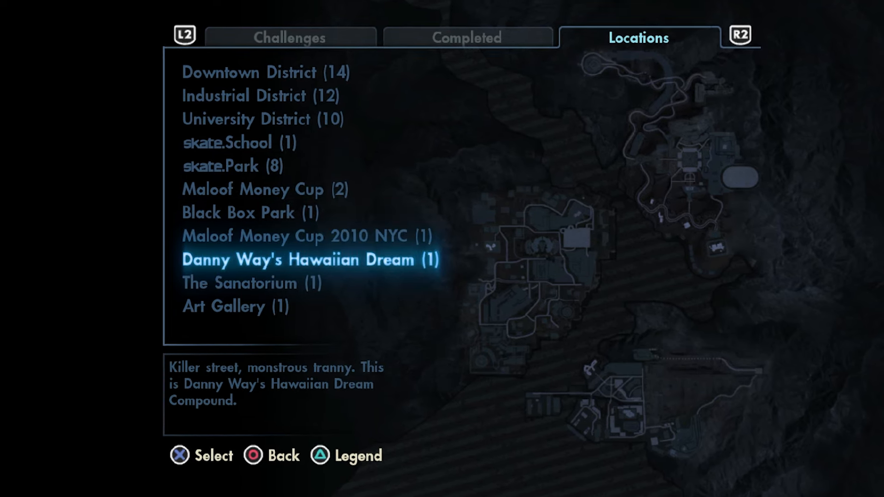
key("Down")
key("Down")
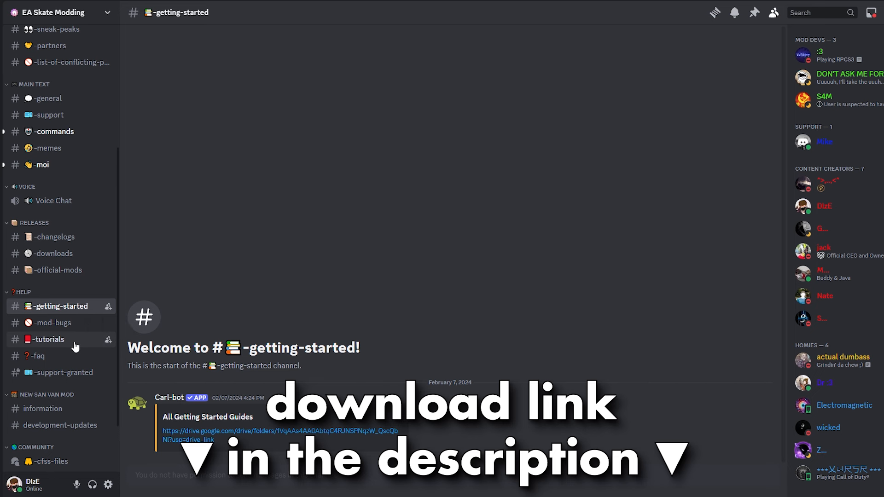
- Browse the #tutorials and #downloads channels, ending on #official-mods
left_click(75, 346)
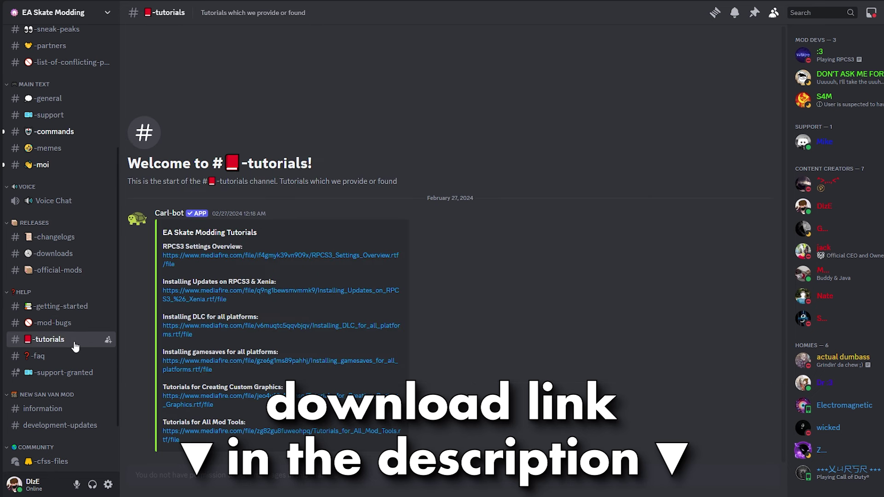
left_click(61, 255)
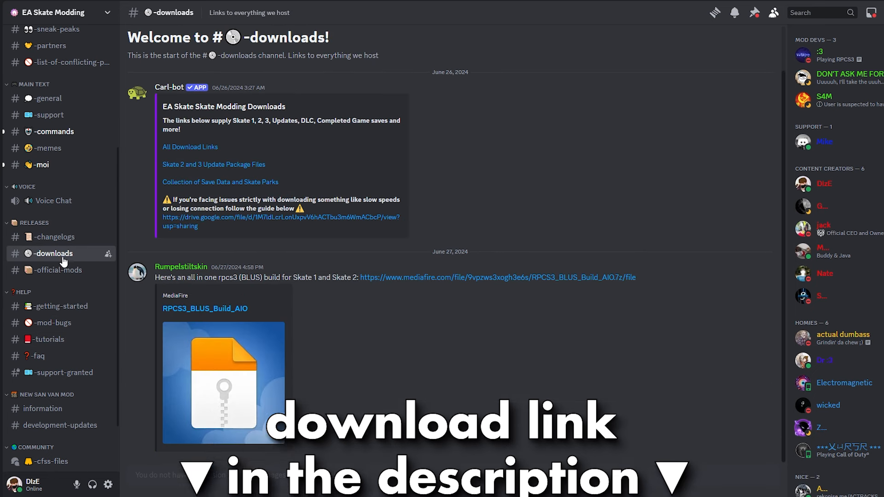
left_click(67, 277)
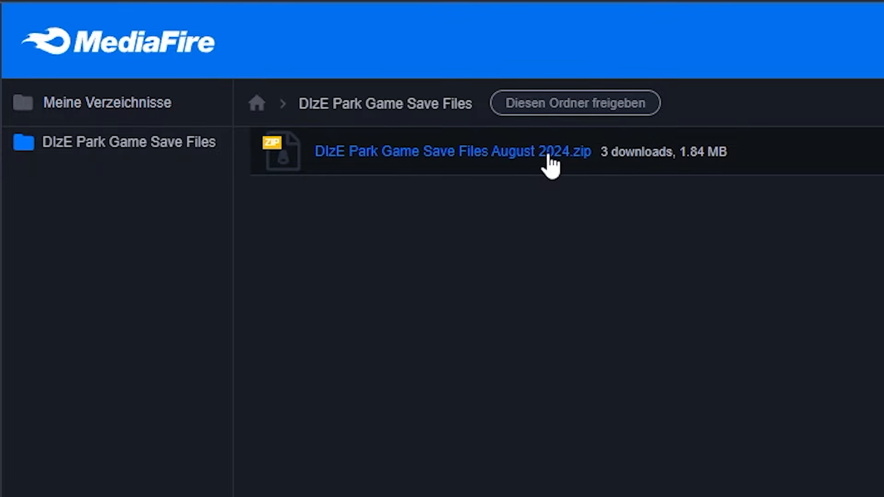
- Download the DIzE Park Game Save Files August 2024 zip (1.84MB) from MediaFire
left_click(529, 168)
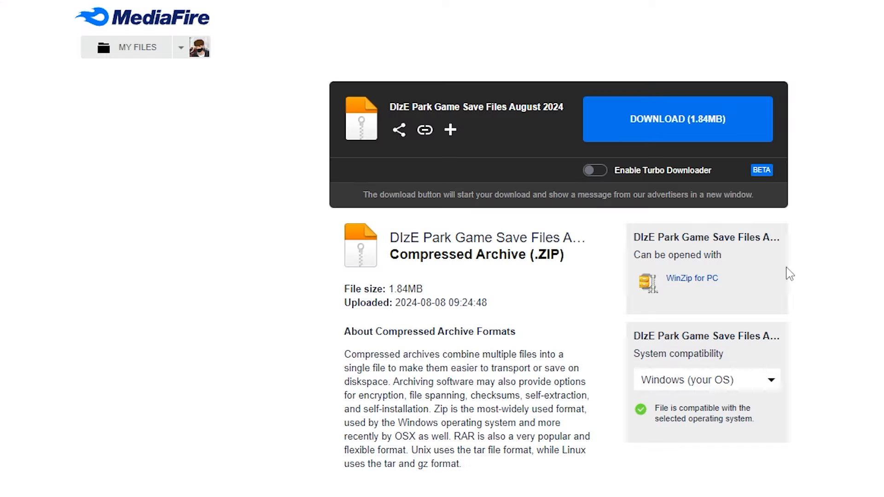
left_click(676, 120)
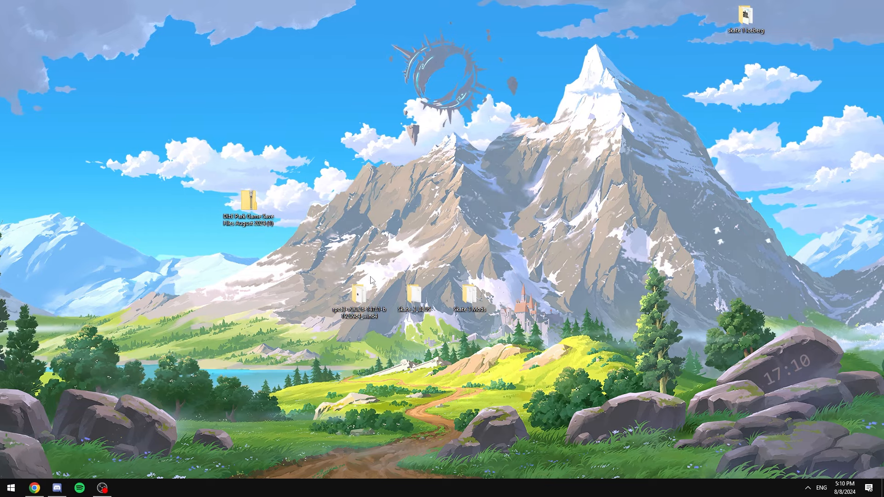
- Browse into rpcs3 > dev_hdd0 > home > 00000001 > savedata > BLUS30464-SPARK_SKATER
double_click(357, 296)
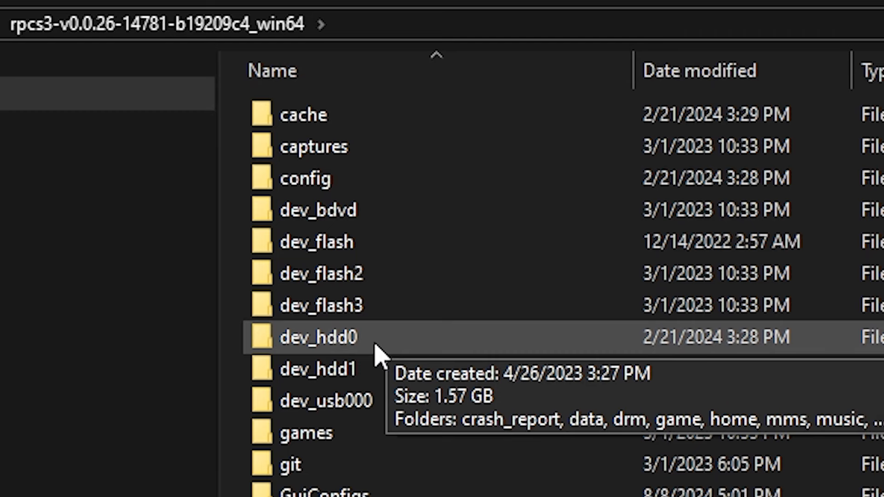
double_click(379, 356)
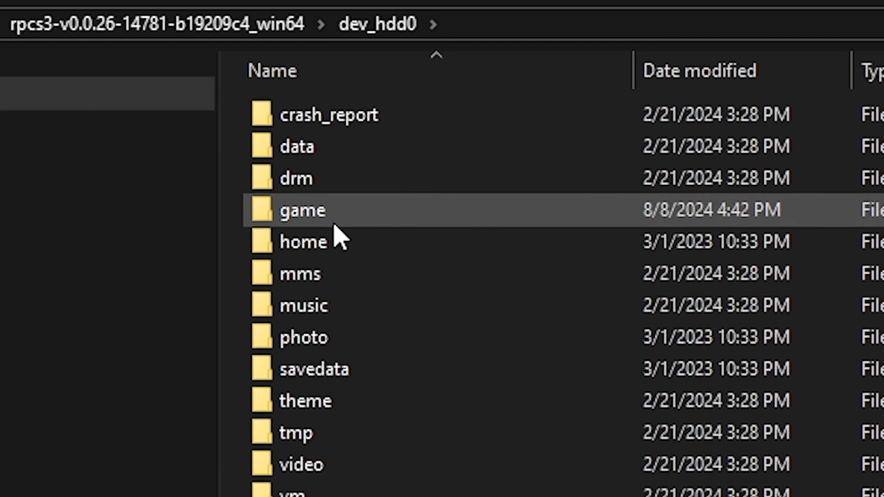
double_click(331, 247)
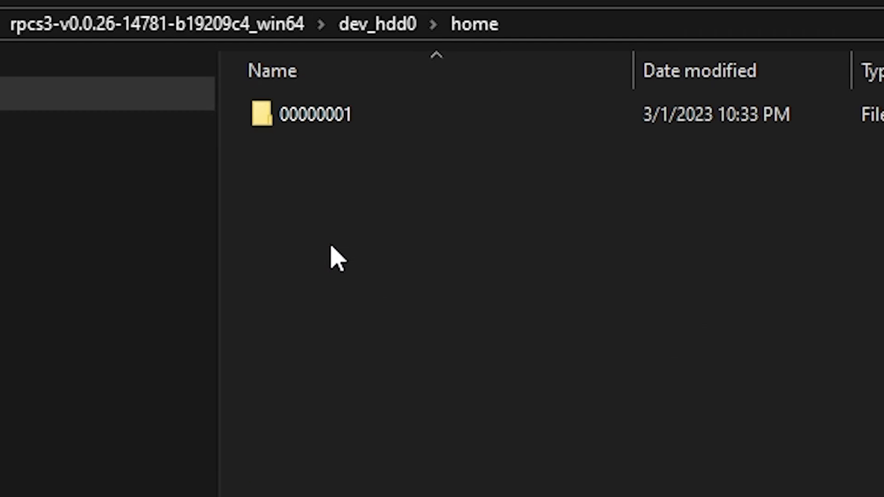
double_click(342, 134)
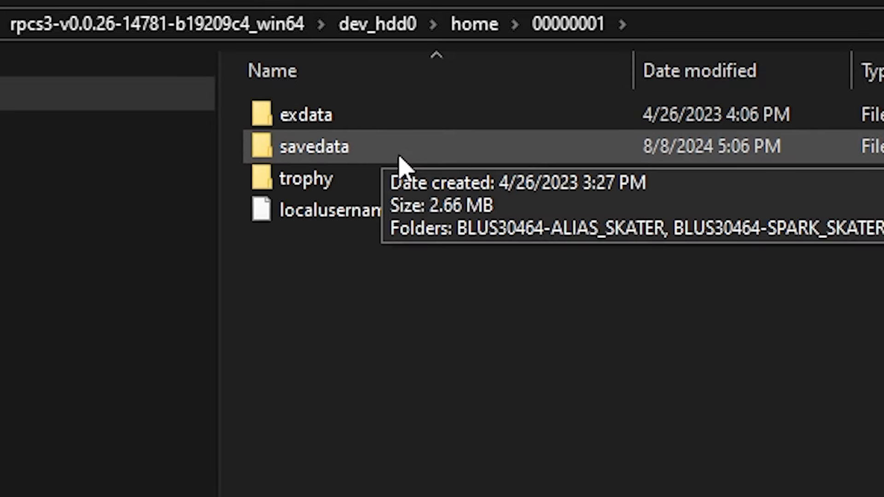
double_click(400, 166)
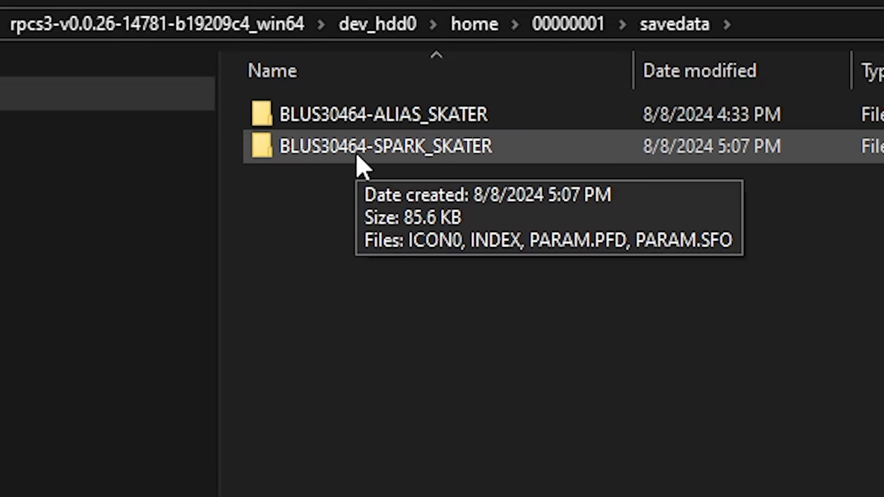
double_click(470, 160)
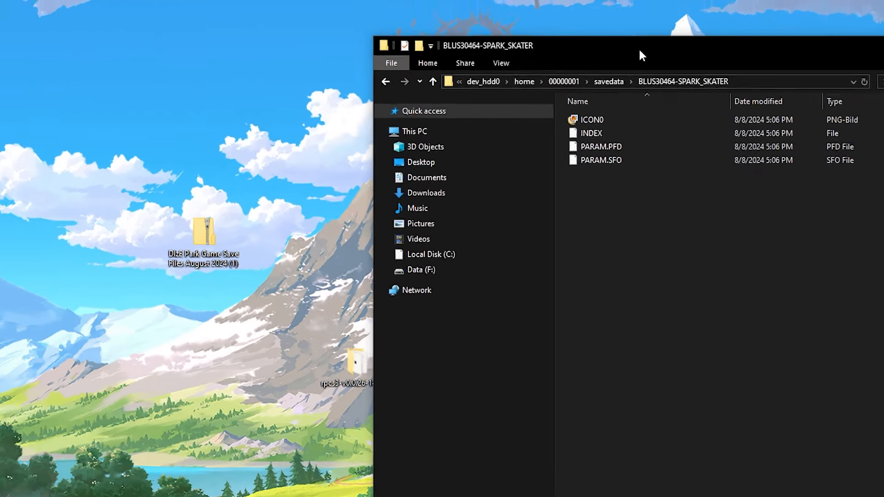
- Copy all 43 save files from the zip's SPARK_SKATER folder into the savedata folder, replacing duplicates
double_click(253, 200)
left_click_drag(701, 69, 383, 67)
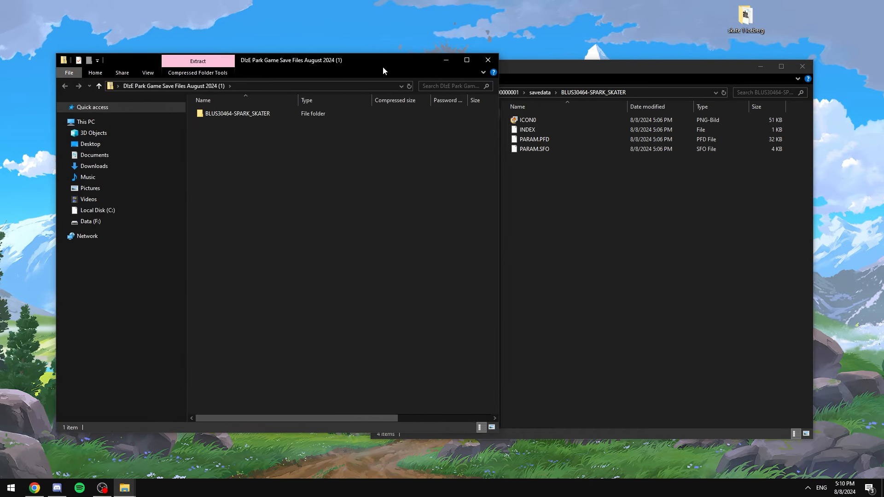
double_click(234, 116)
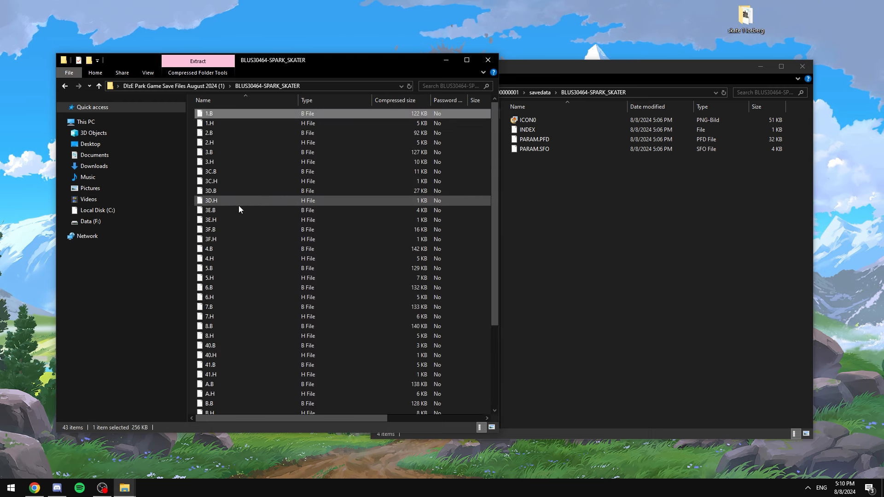
scroll(249, 235, "down", 4)
left_click(248, 408, "shift")
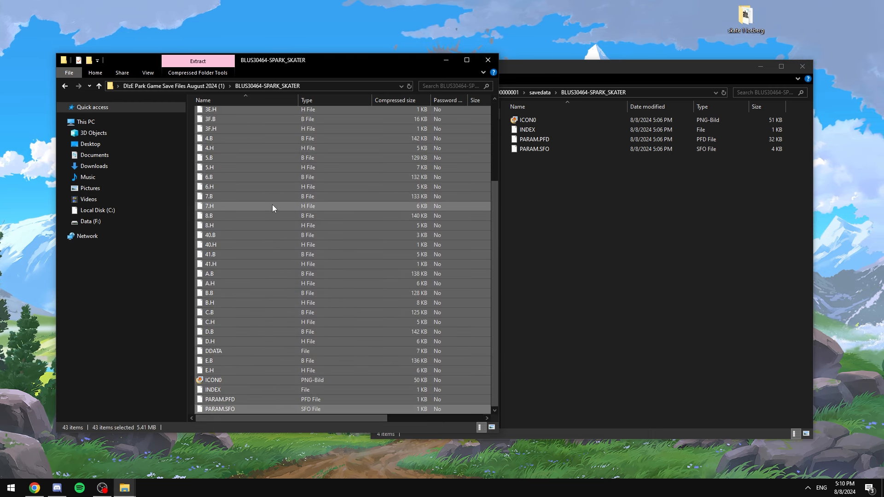
left_click_drag(272, 205, 638, 284)
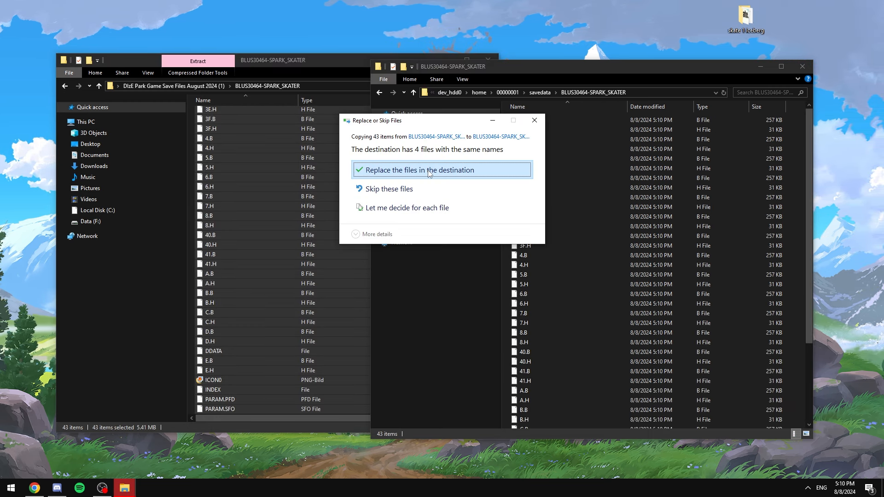
left_click(428, 172)
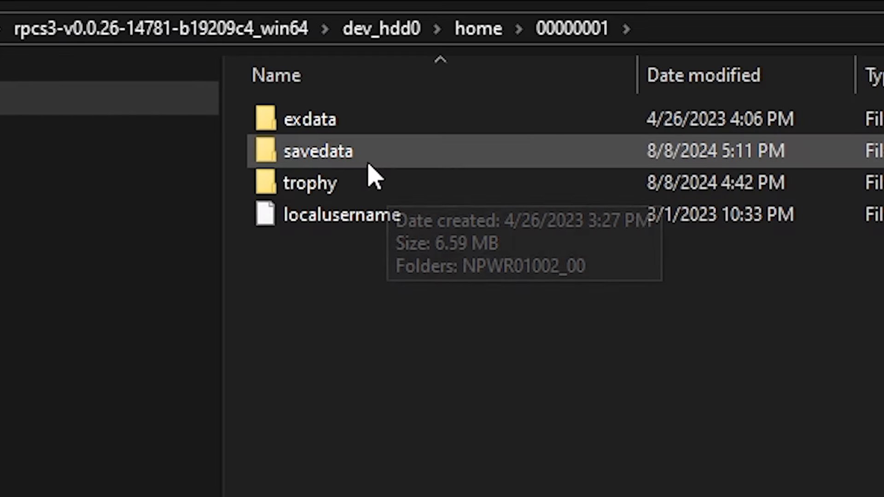
- Copy the whole BLUS30464-SPARK_SKATER folder from the zip into savedata, then bring up Skate 3's launch options in RPCS3
double_click(368, 164)
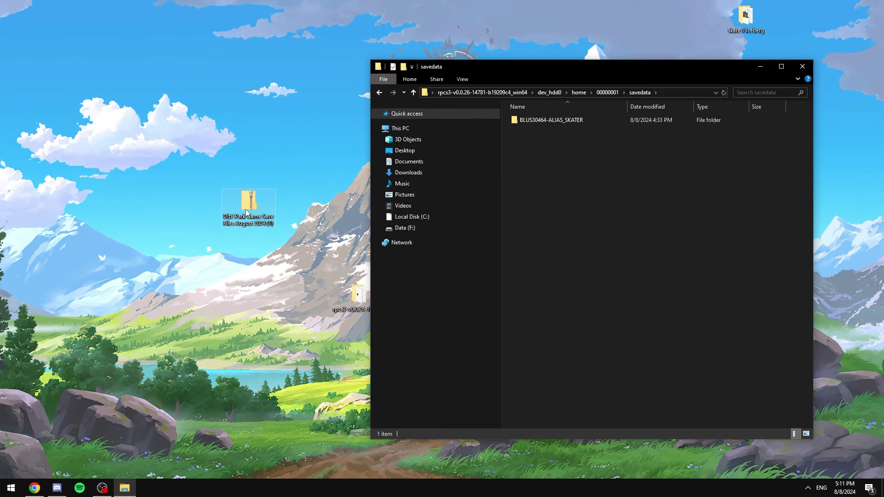
double_click(249, 204)
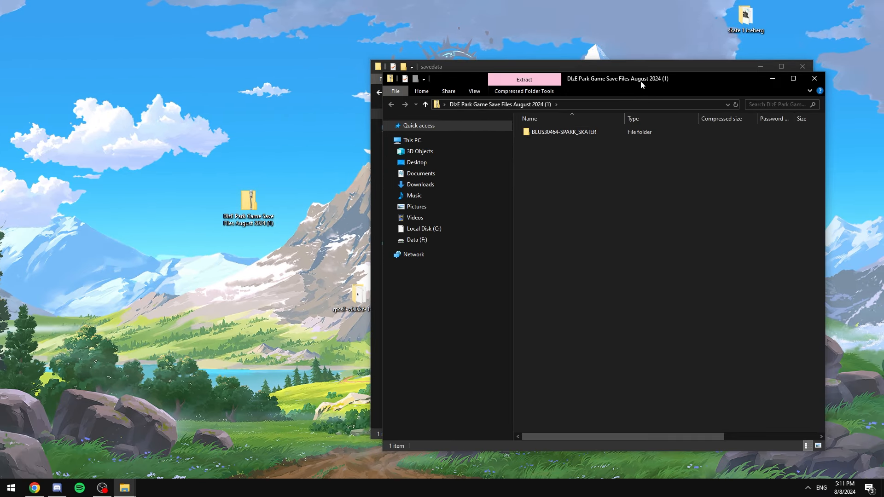
left_click_drag(641, 84, 261, 69)
mouse_move(176, 118)
left_mouse_down()
mouse_move(579, 209)
mouse_move(617, 204)
left_mouse_up()
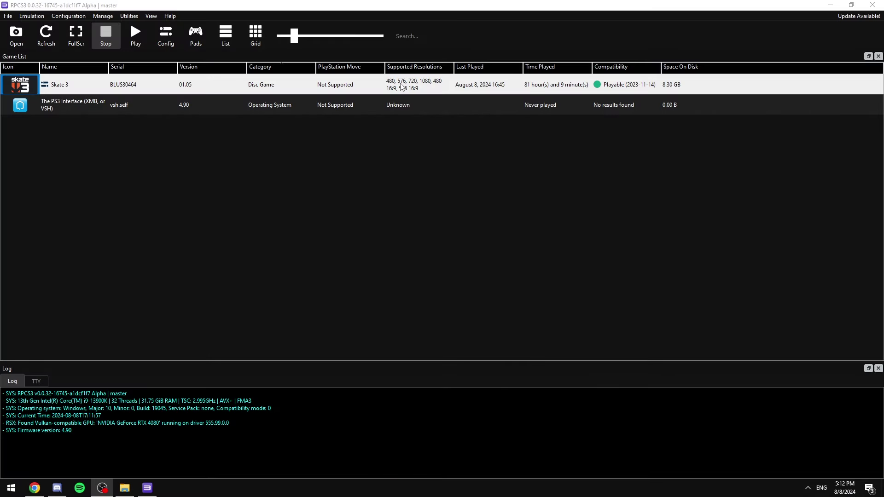
right_click(402, 85)
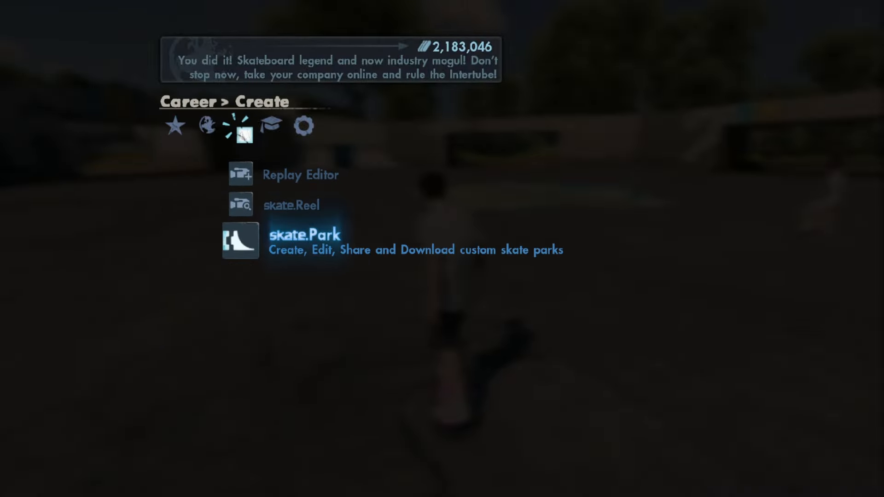
- Go to Create > skate.Park > My Parks, step through the saved parks and load the chosen one
key("Return")
key("Down")
key("Return")
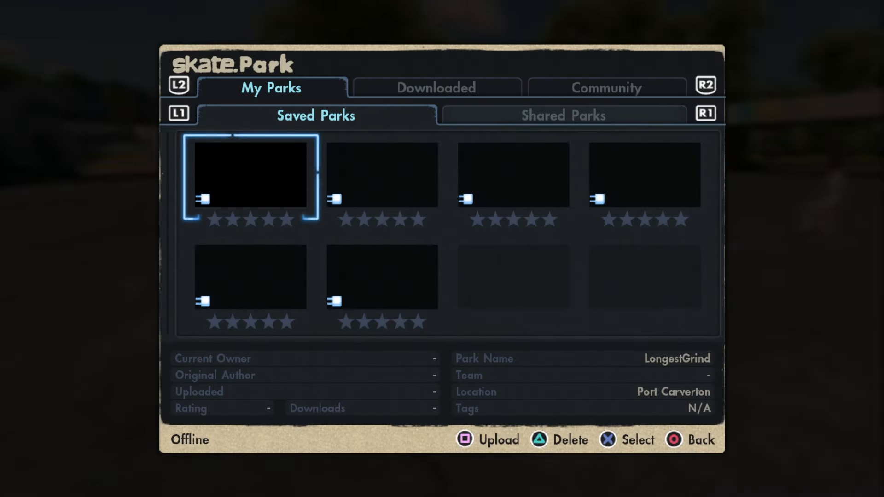
key("Right")
key("Right")
key("Right")
key("Right")
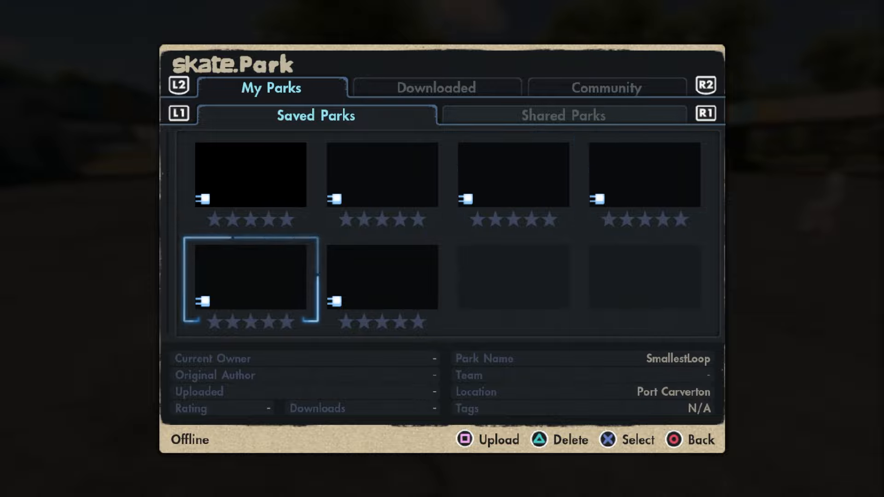
key("Right")
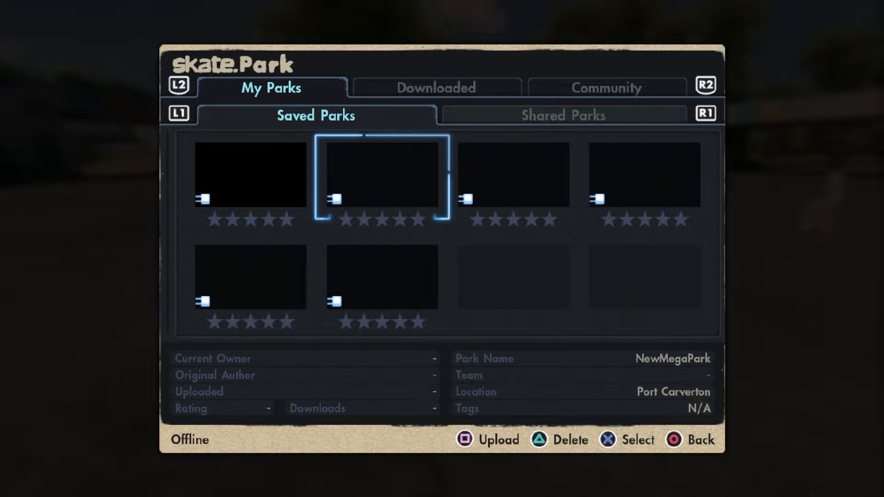
key("Return")
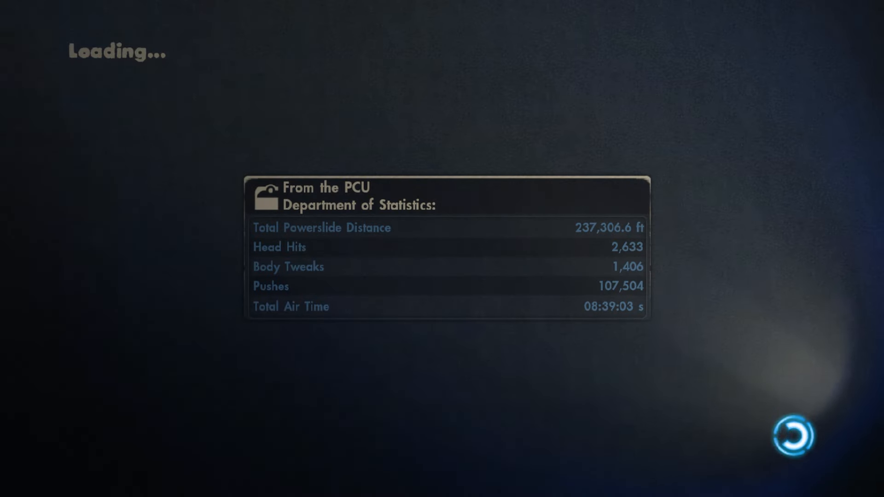